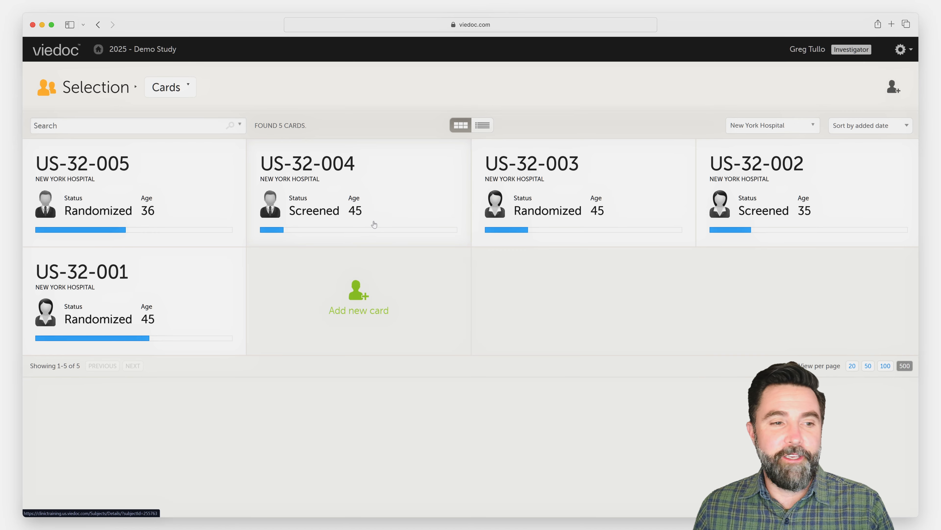
Step: In the screened 45-year-old subject's Screening event, record in Visit Status that the subject is continuing to the next visit, and save
click(370, 220)
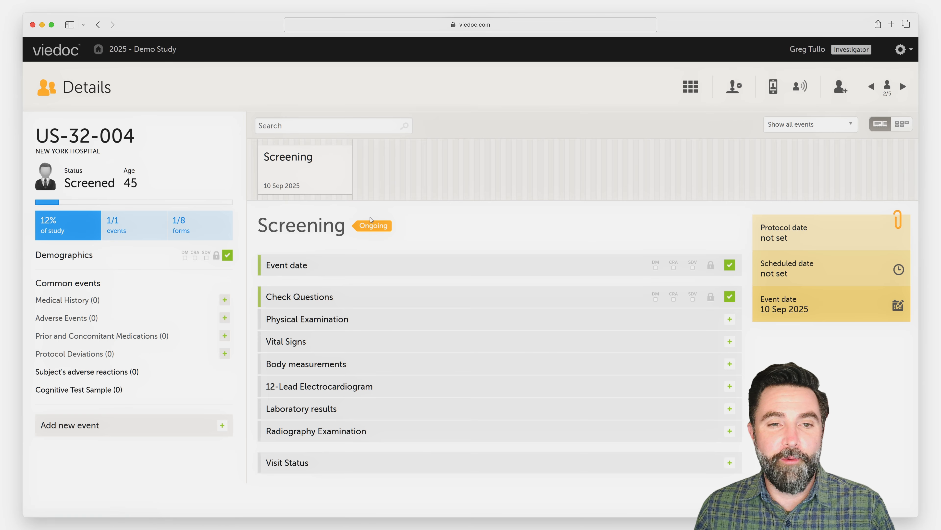
click(319, 462)
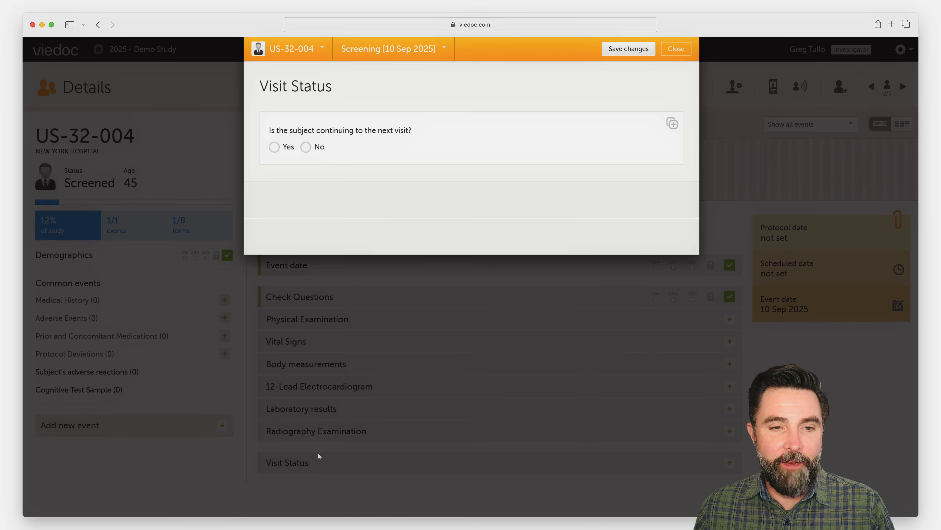
click(274, 148)
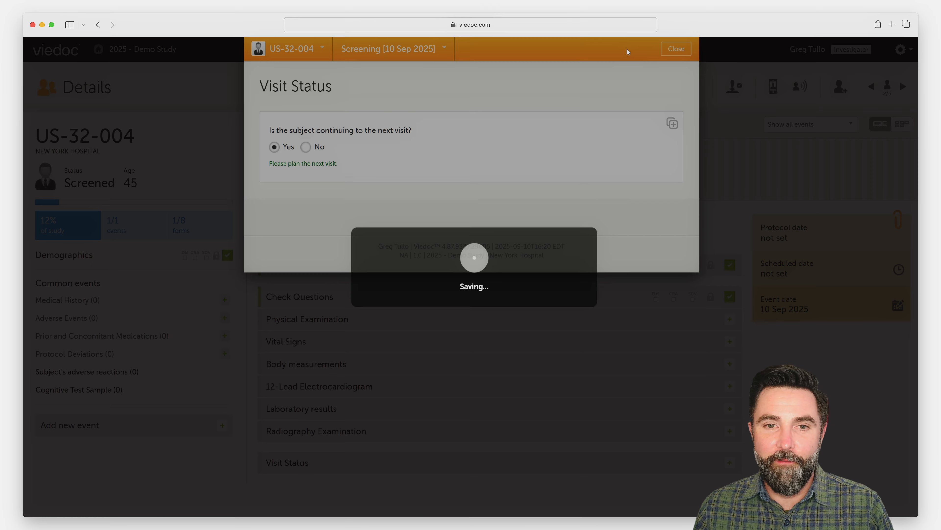
click(628, 52)
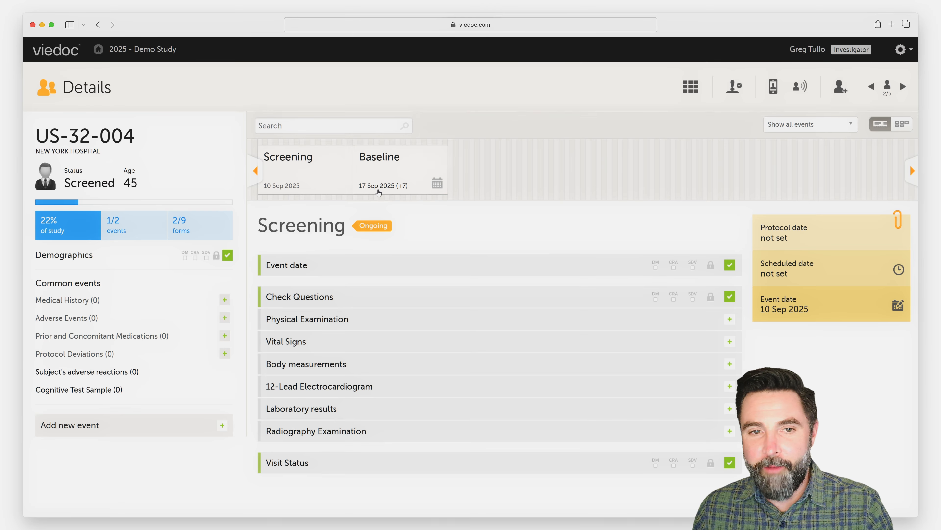
Step: Initiate the subject's Baseline event with the event date 10 Sep 2025 and save it
click(380, 183)
click(360, 271)
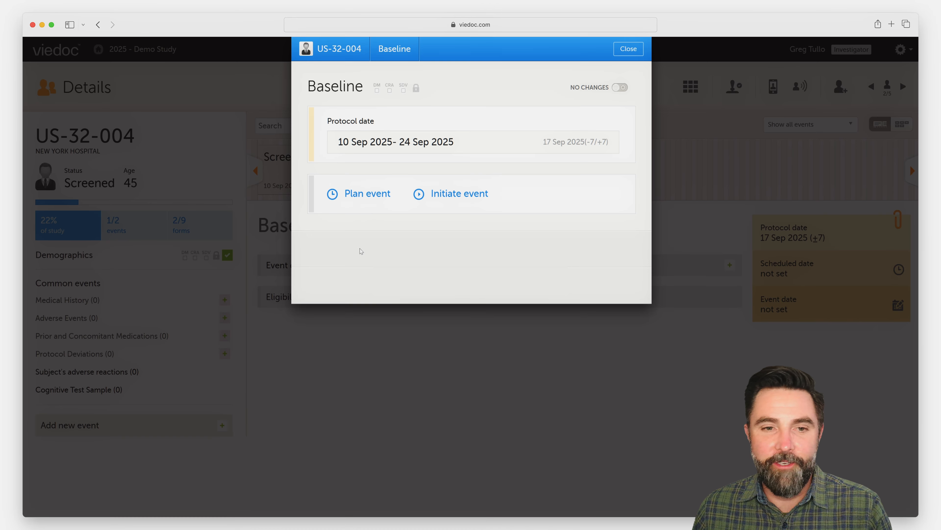
click(442, 195)
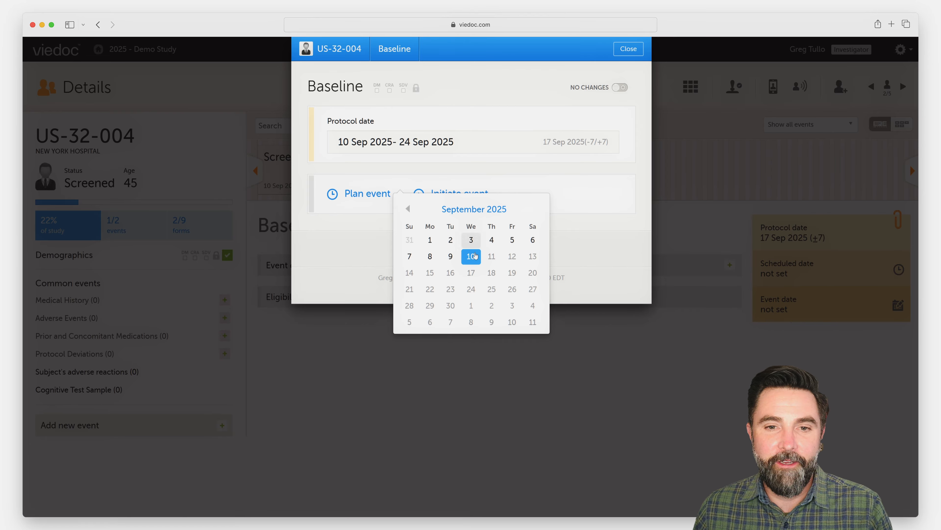
click(473, 259)
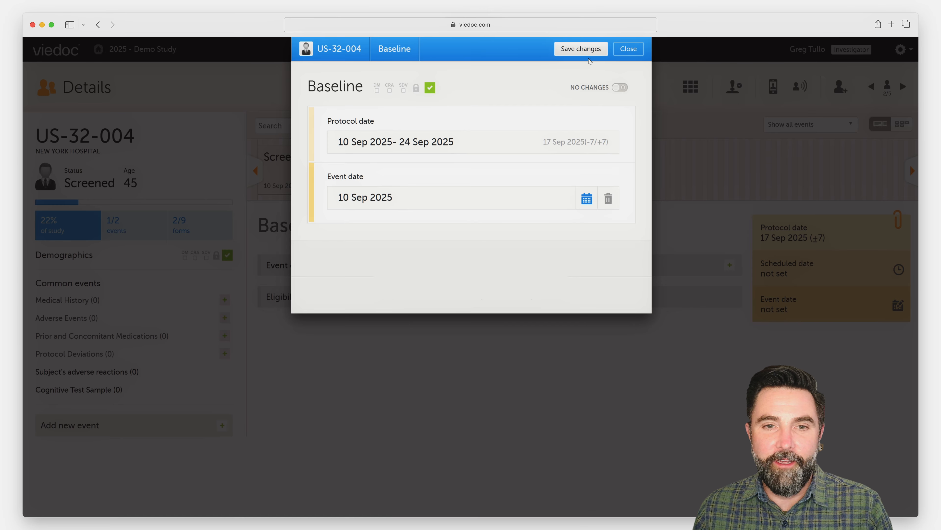
click(582, 50)
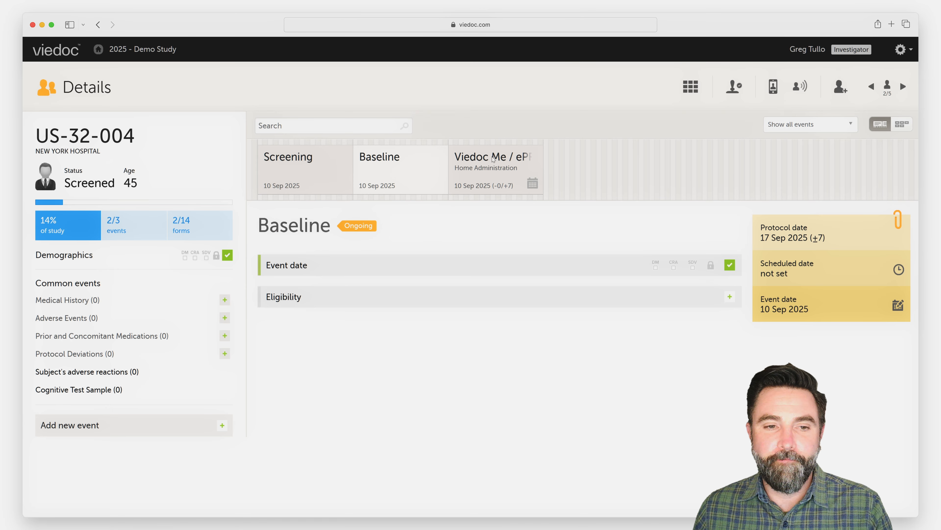
Step: Complete the Baseline Eligibility form with inclusion criteria Yes, exclusion criteria No and all eligibility criteria met Yes, and save it
click(400, 300)
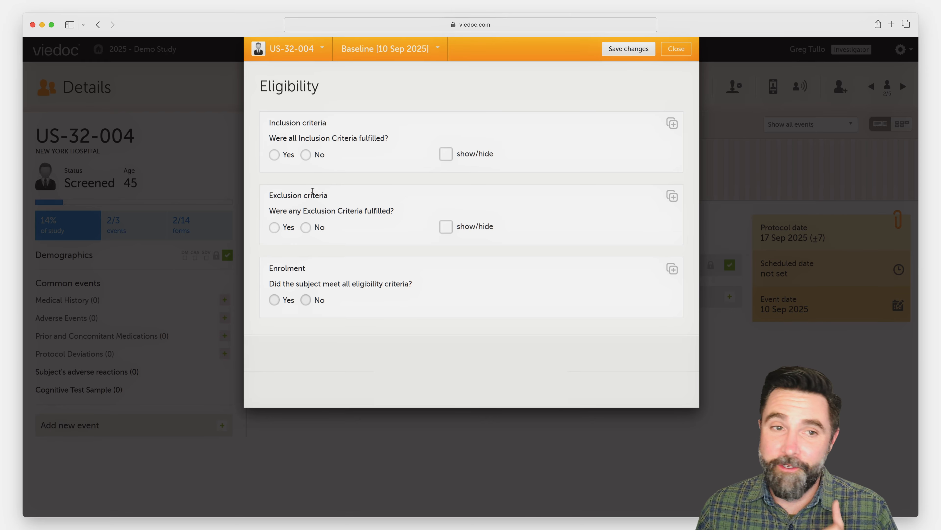
click(274, 154)
click(305, 227)
click(274, 300)
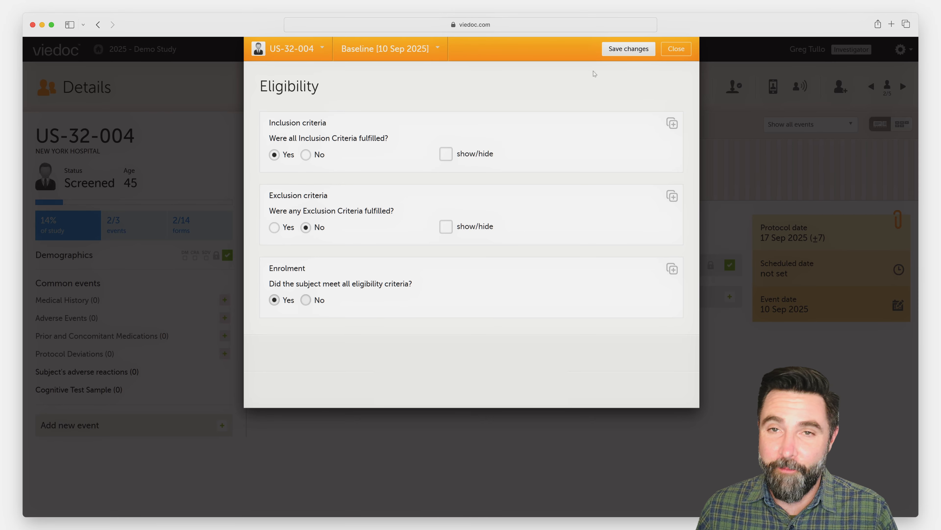
click(635, 51)
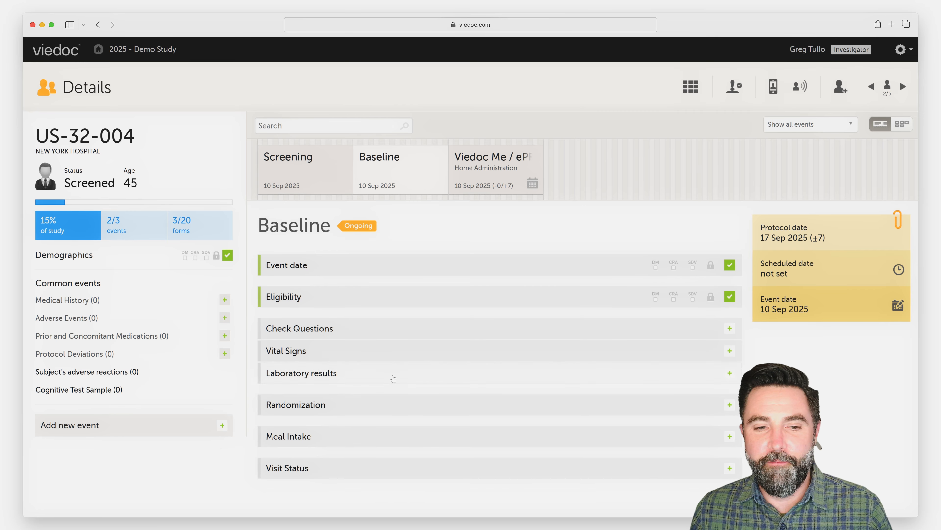
Step: Randomize the subject from the Baseline Randomization form, keeping the prefilled sex, date and time, and close the form
click(393, 407)
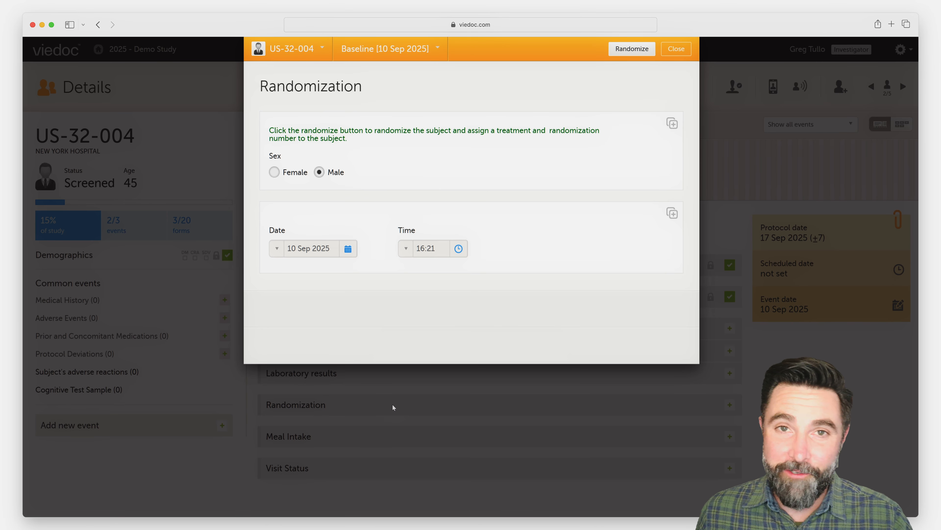
click(620, 51)
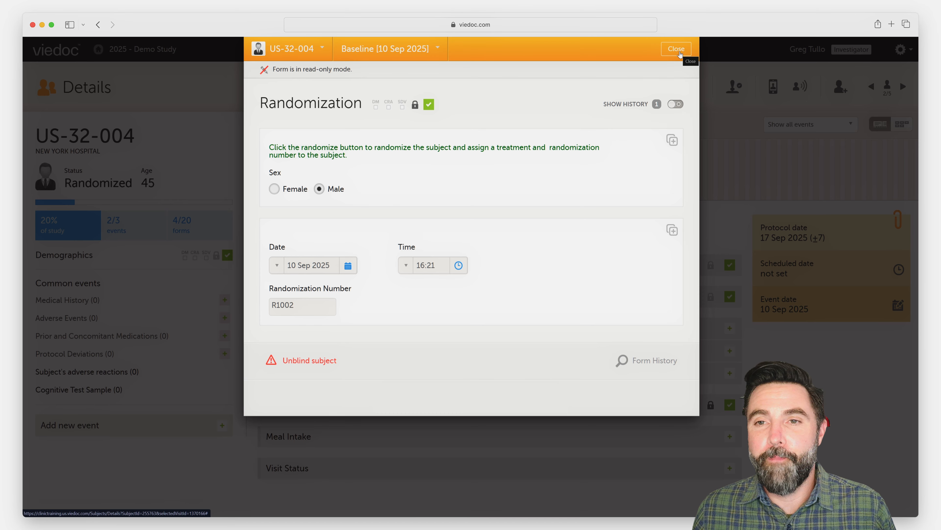
click(680, 54)
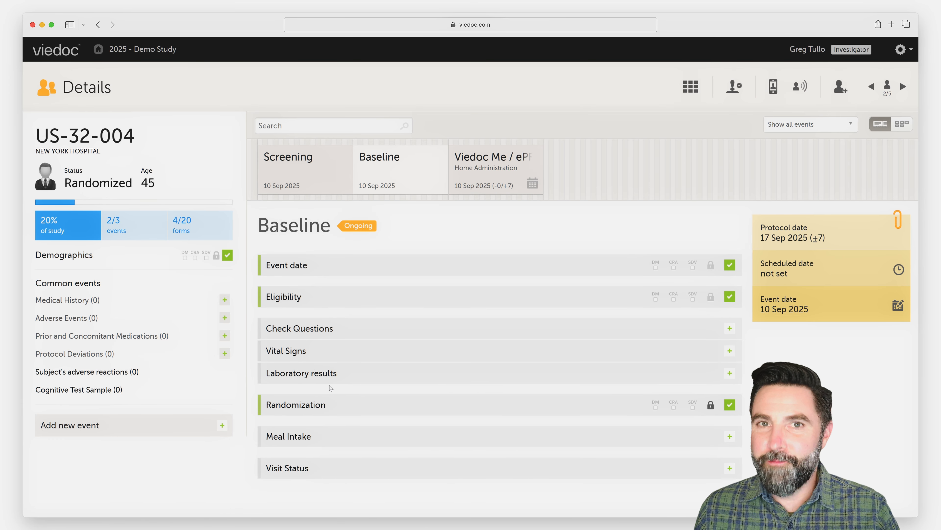
Step: In the Baseline Check Questions form, answer the drug or medical device question with Drug, save and close the form
click(343, 325)
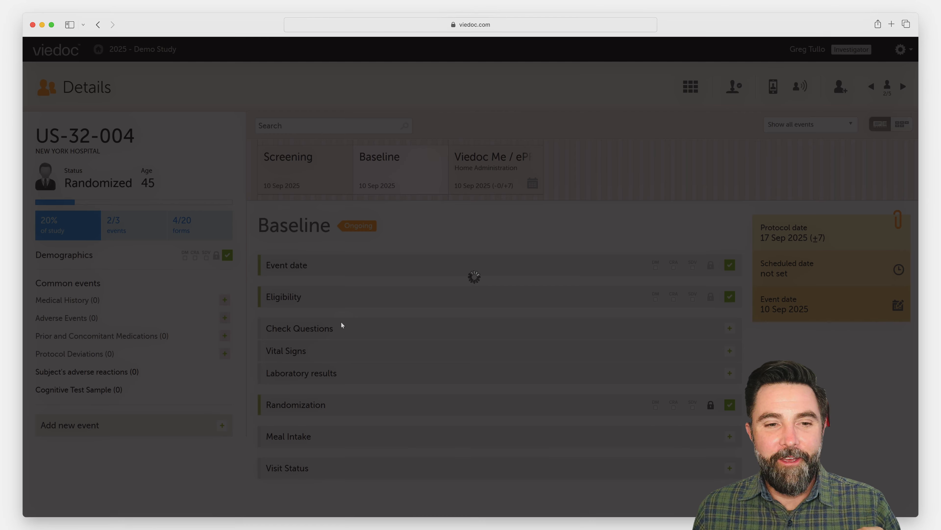
click(274, 320)
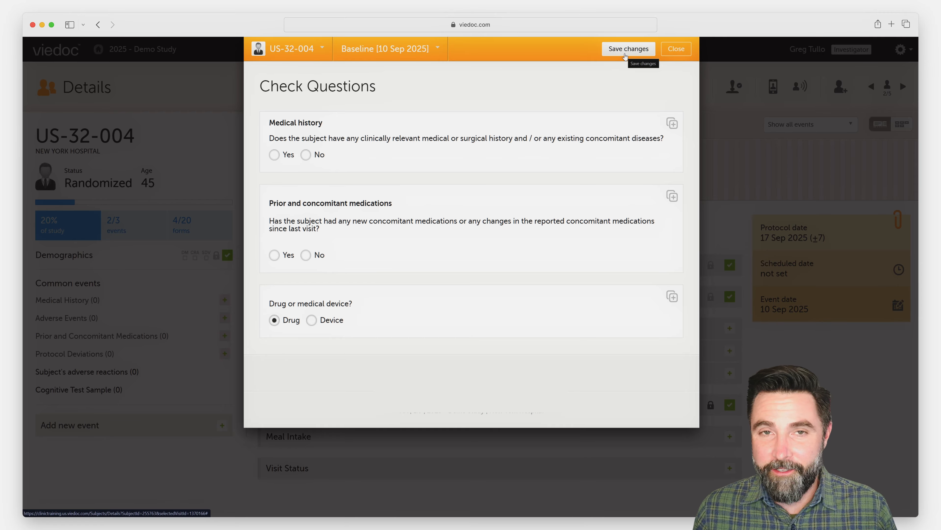
click(625, 55)
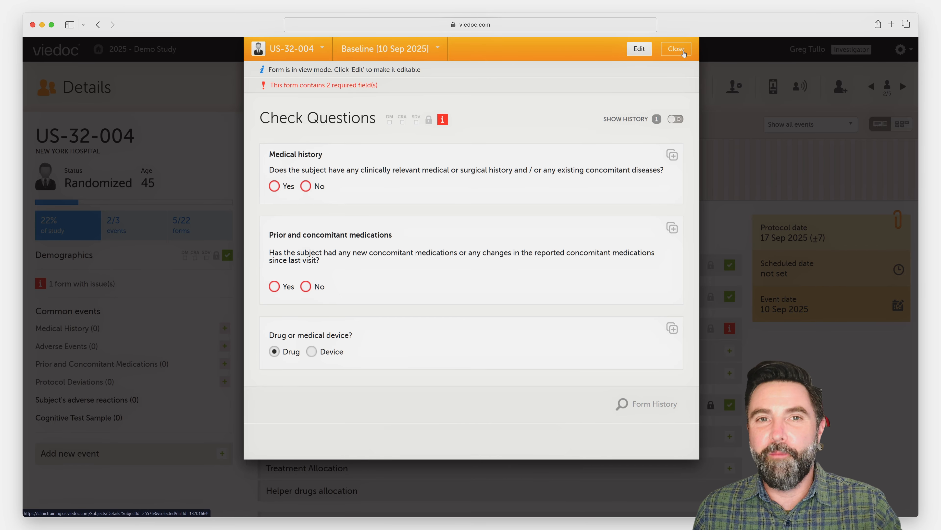
click(683, 53)
Step: Allocate a kit to the subject through the Baseline Treatment Allocation form
scroll(298, 383, down, 3)
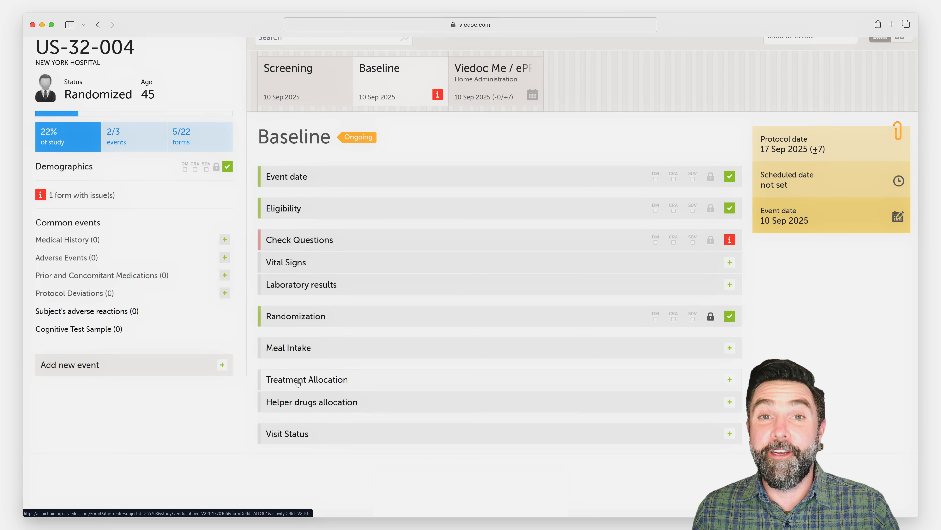
click(298, 382)
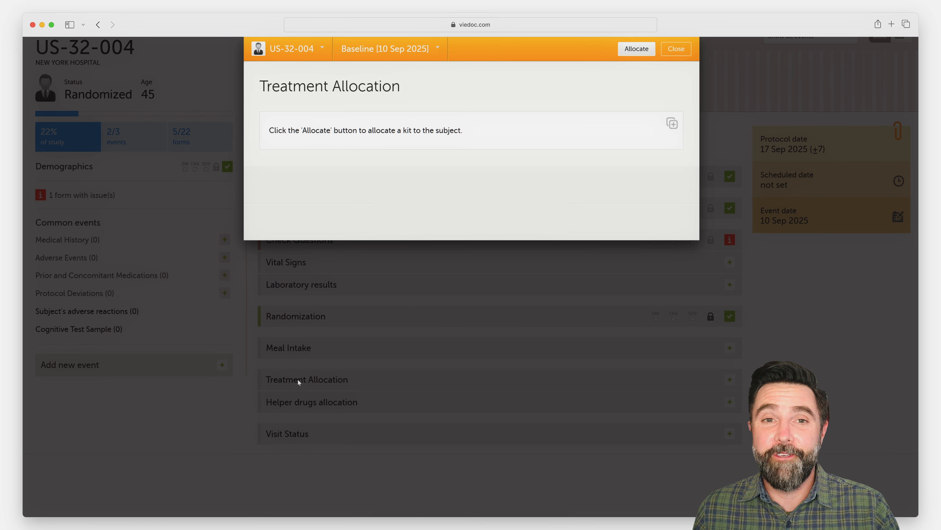
click(644, 53)
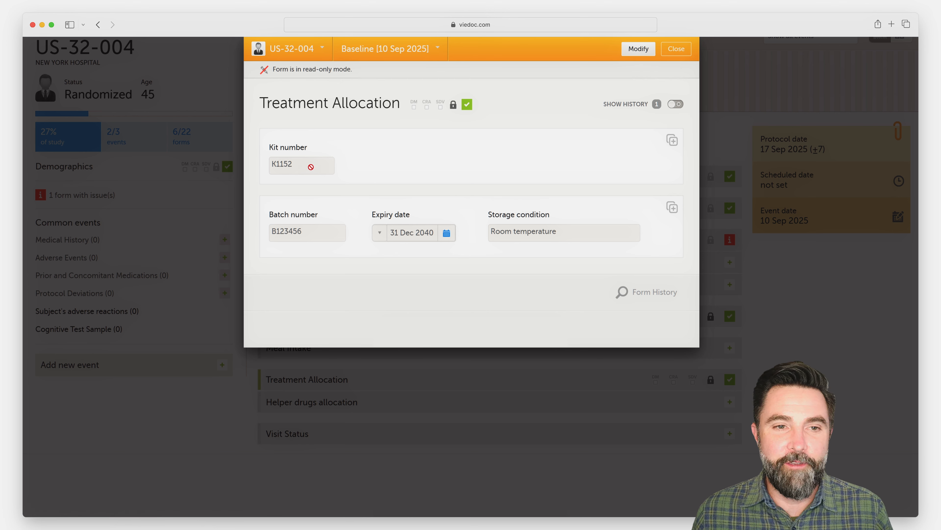
Step: Switch to Viedoc Logistics to review allocated kit K1152's details and history, and return to close the subject's Treatment Allocation form
double_click(286, 171)
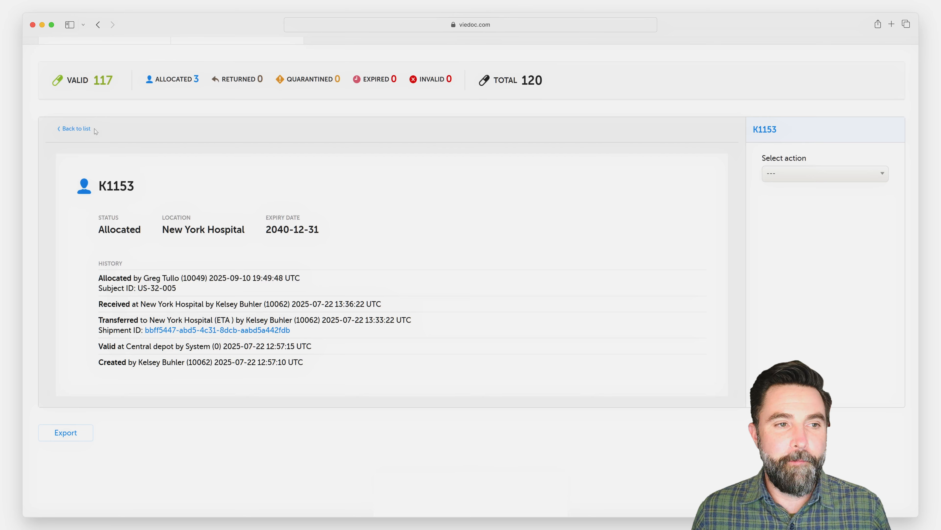
click(74, 127)
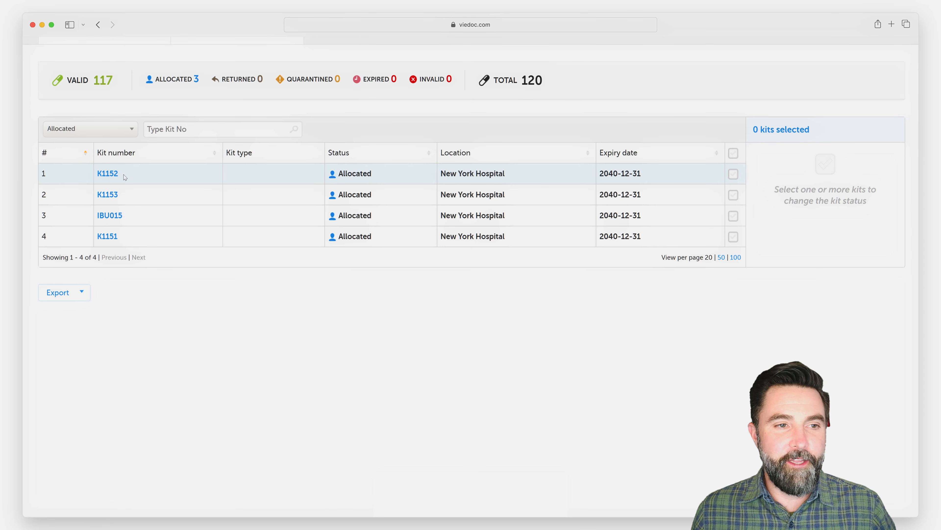
text(K1152)
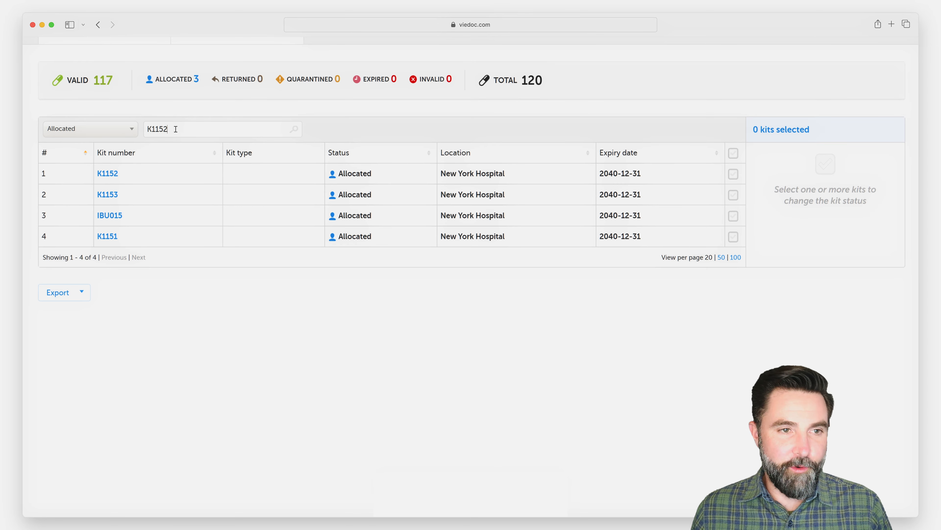
drag(179, 128, 119, 142)
key(BackSpace)
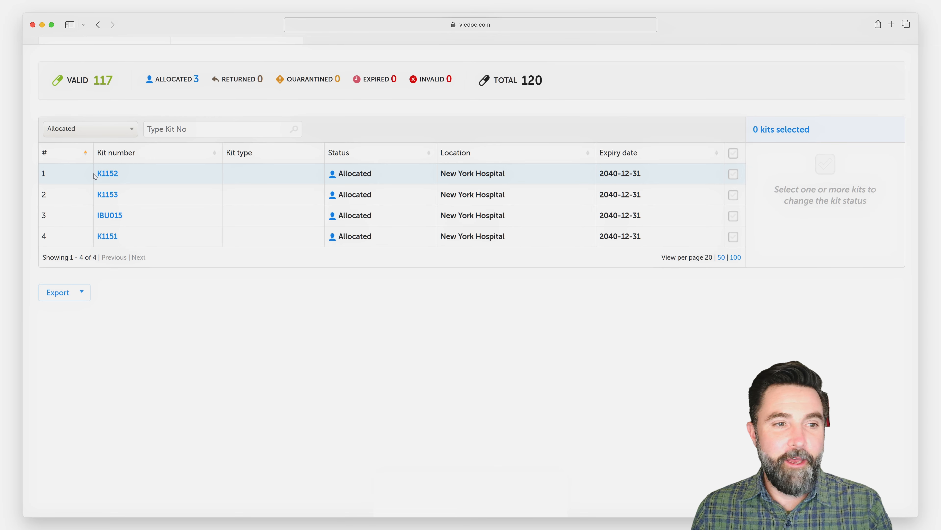
click(105, 174)
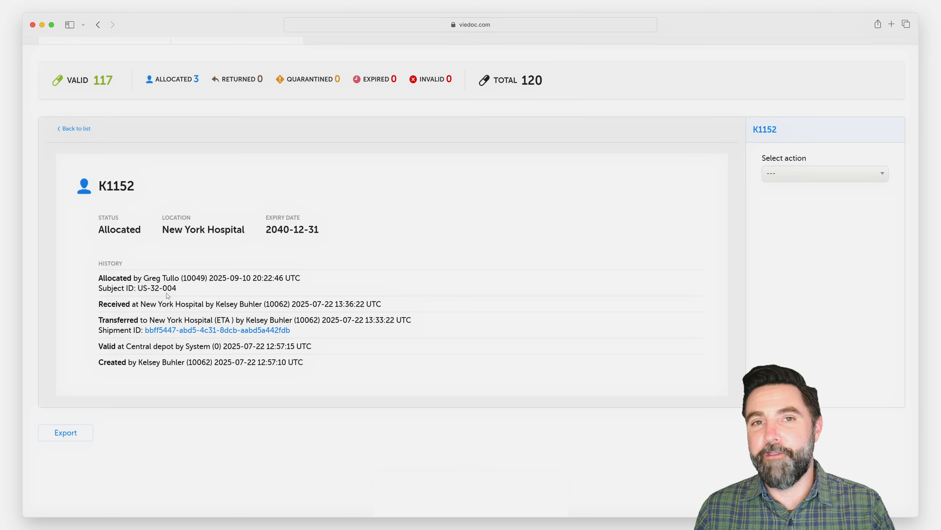
click(76, 128)
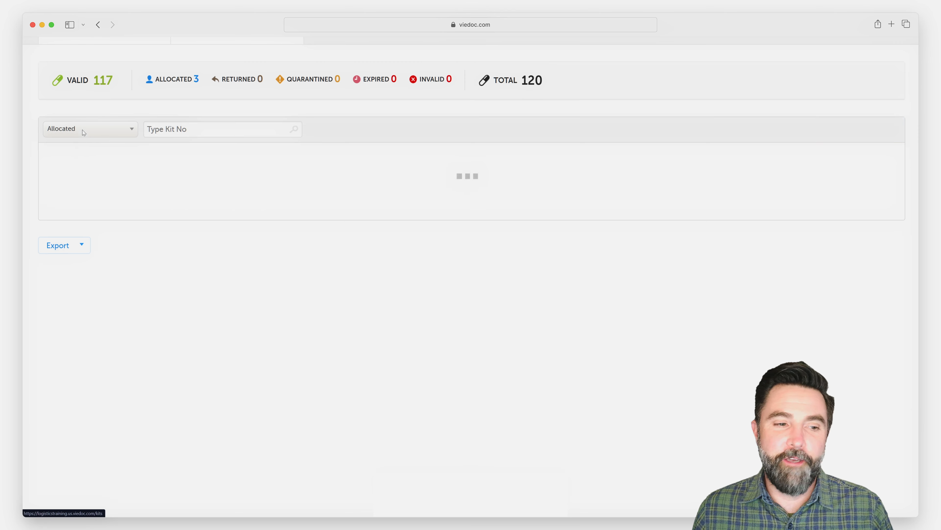
click(75, 300)
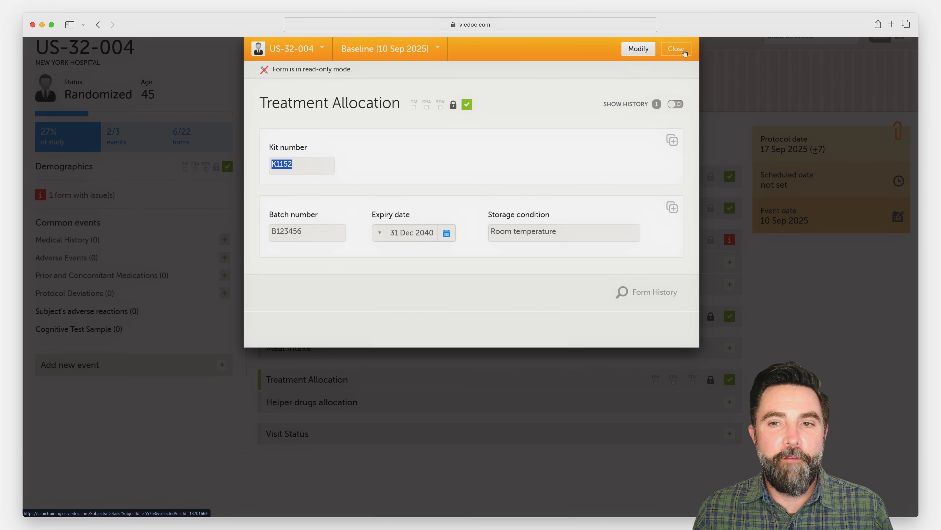
click(676, 48)
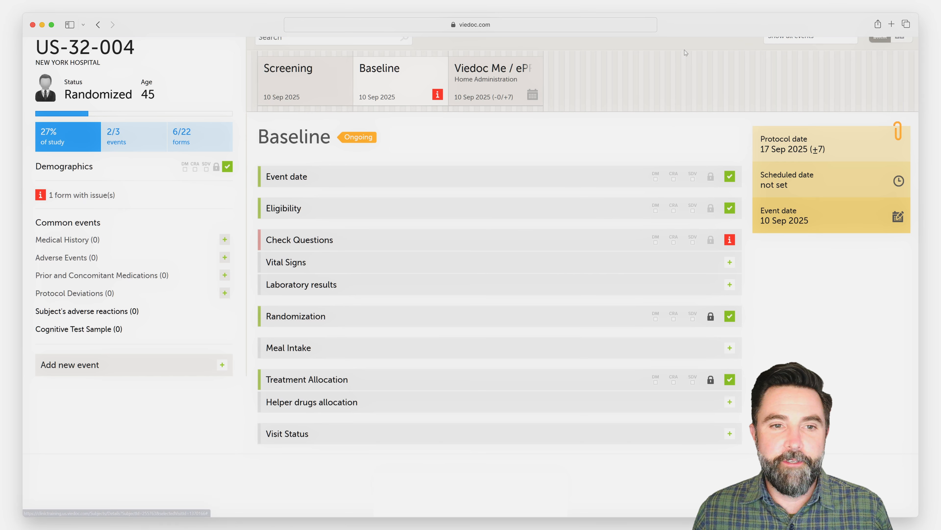
Step: Start unblinding the subject from the Randomization form, giving "Emergency" as the reason for the action
click(385, 320)
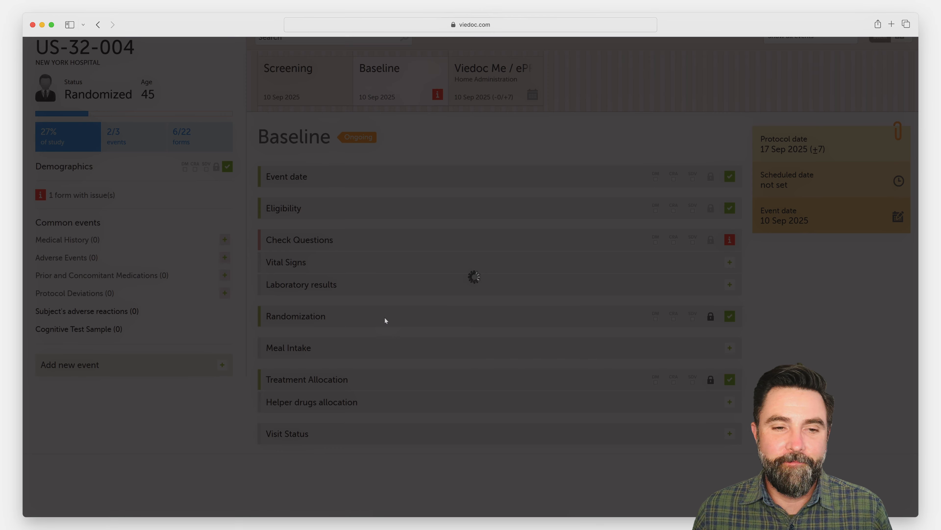
click(315, 360)
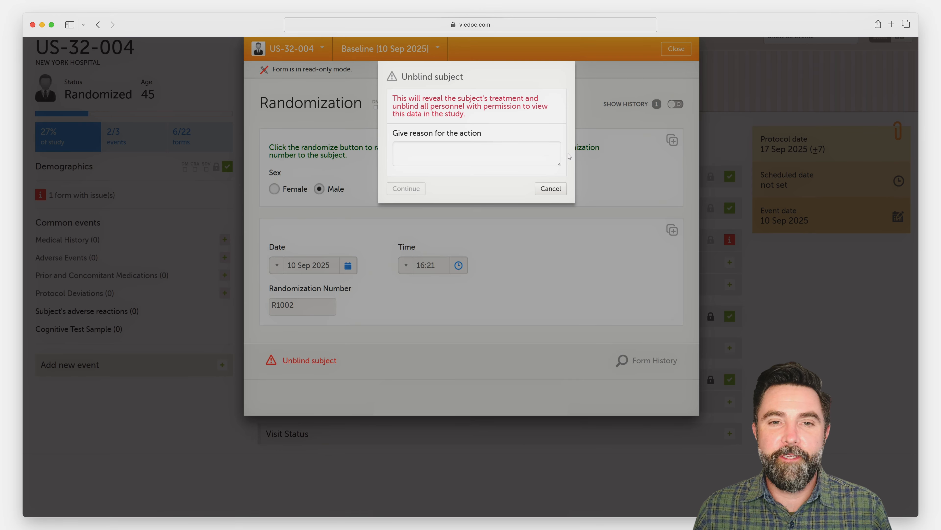
click(528, 153)
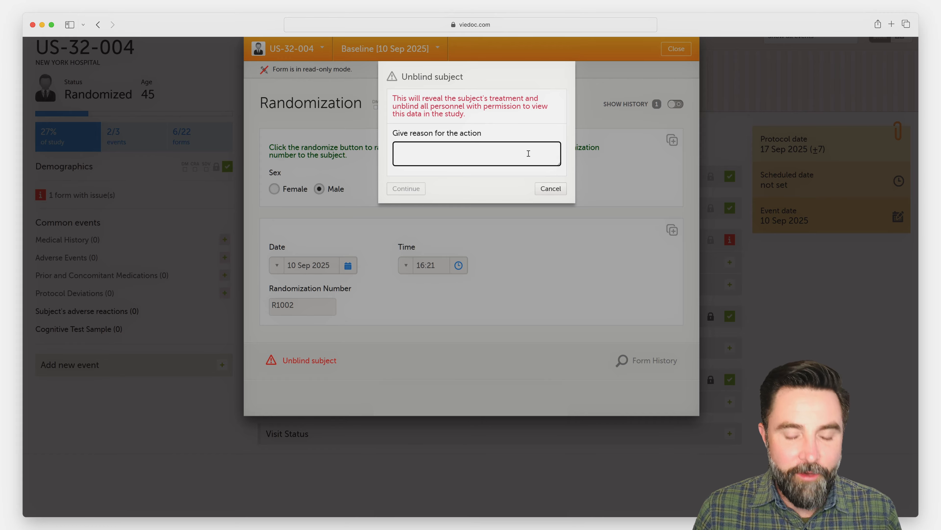
text(E)
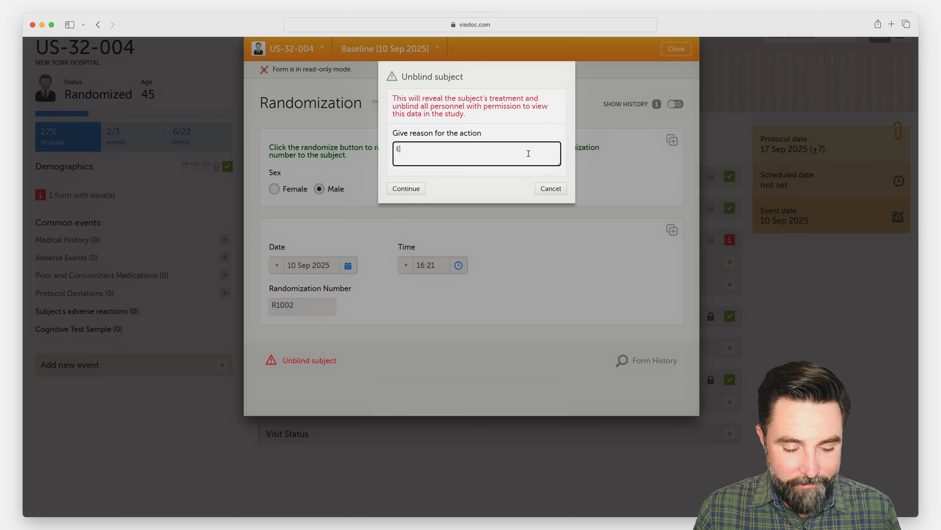
text(mergency)
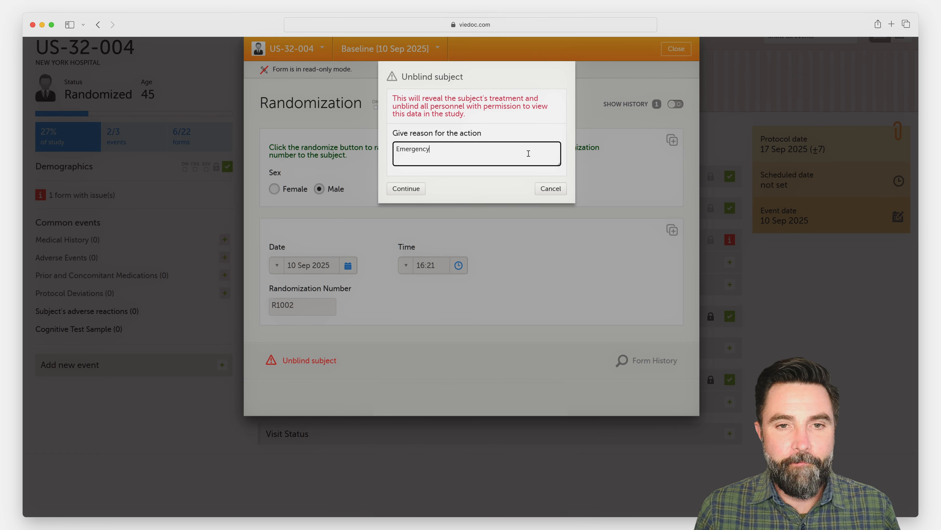
click(405, 188)
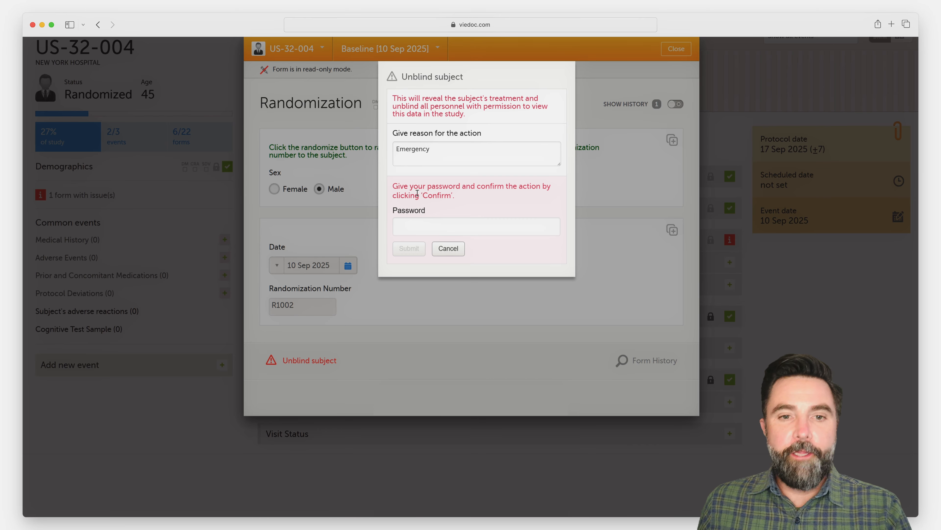
Step: Enter the account password to confirm the unblinding, submit it, and close the Randomization form
click(448, 225)
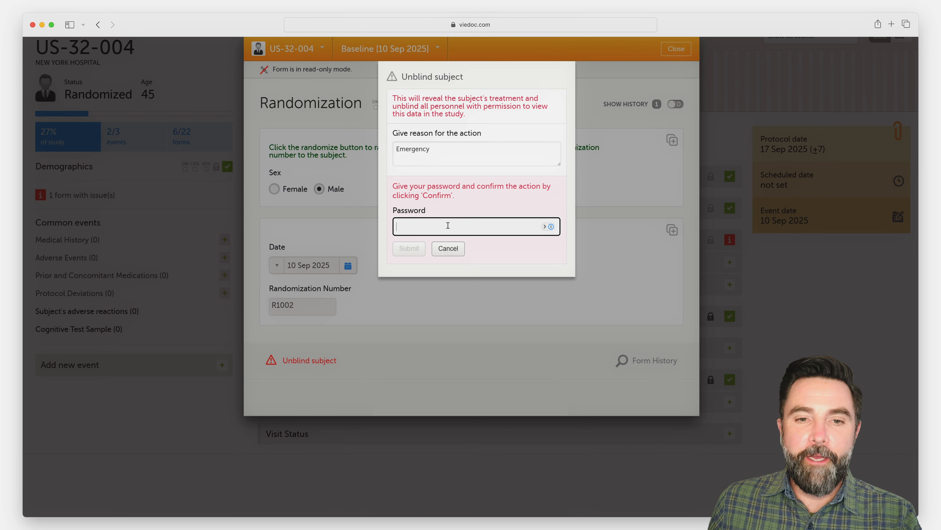
click(552, 227)
click(504, 259)
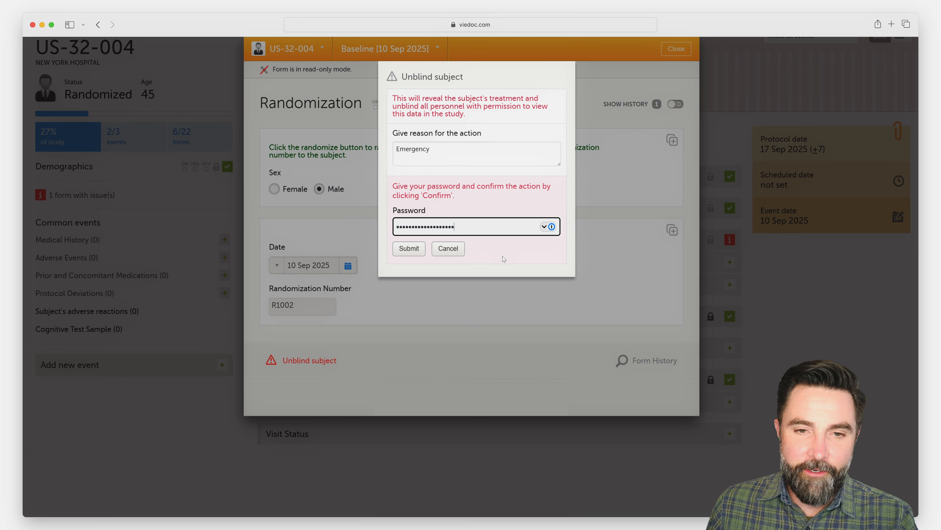
click(430, 251)
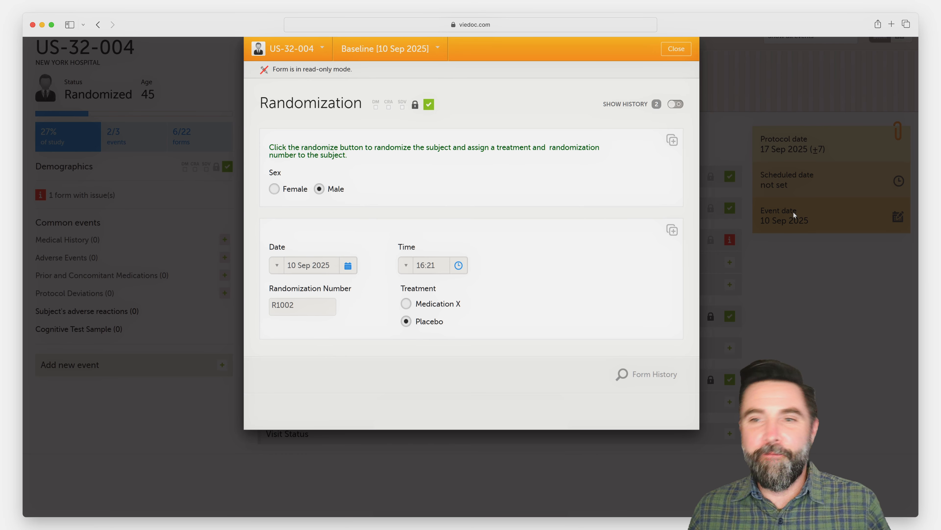
click(683, 50)
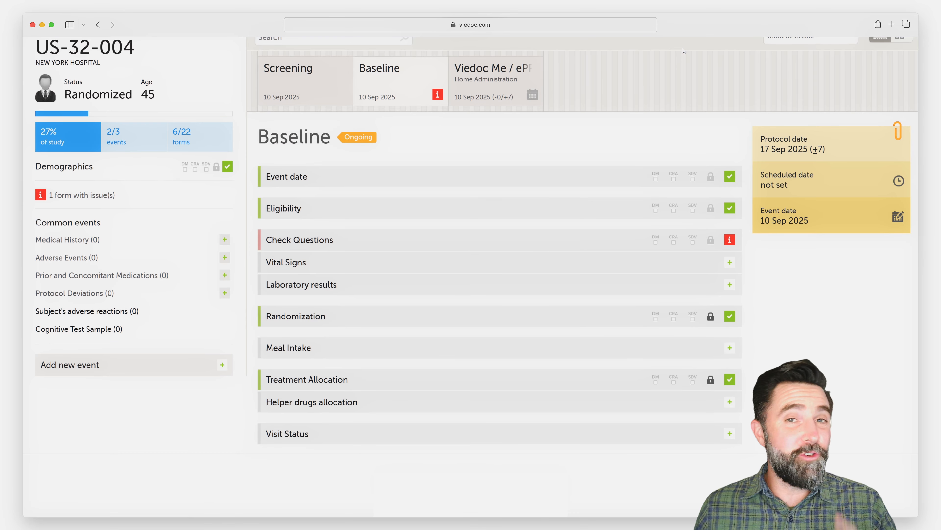